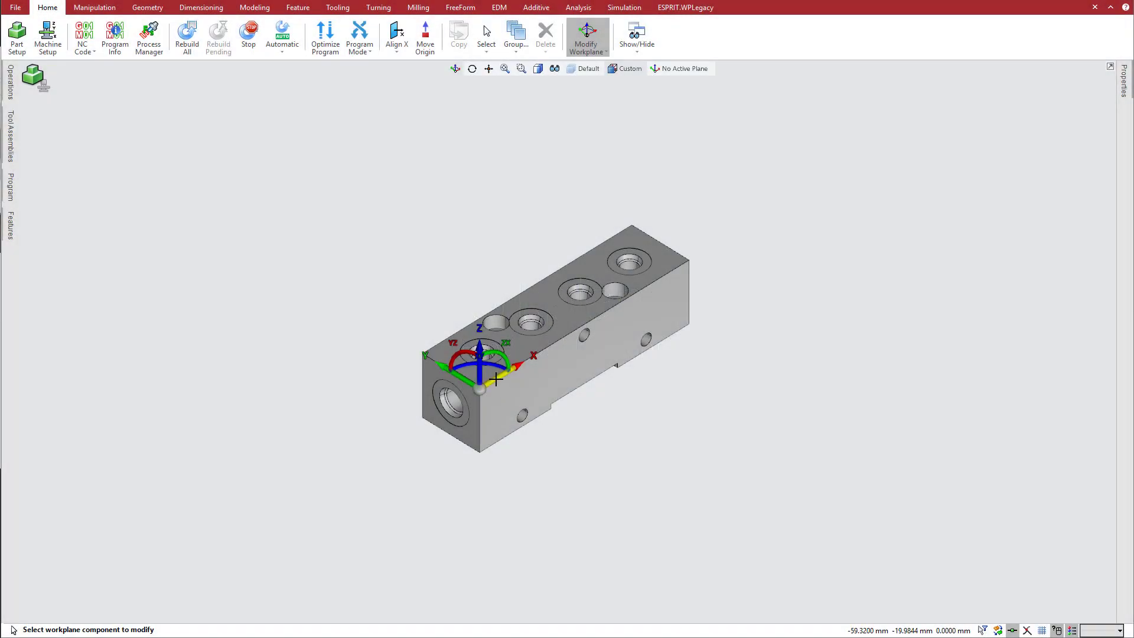
Translate the workplane 50 mm along its X axis from the block's upper front corner
left_click(495, 380)
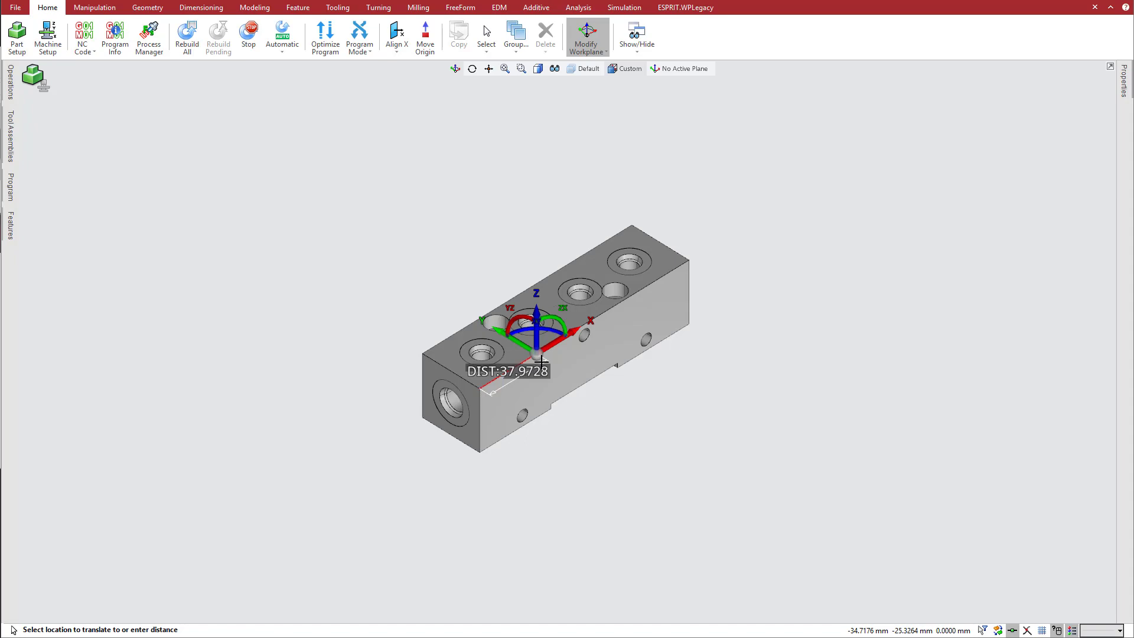
type("50")
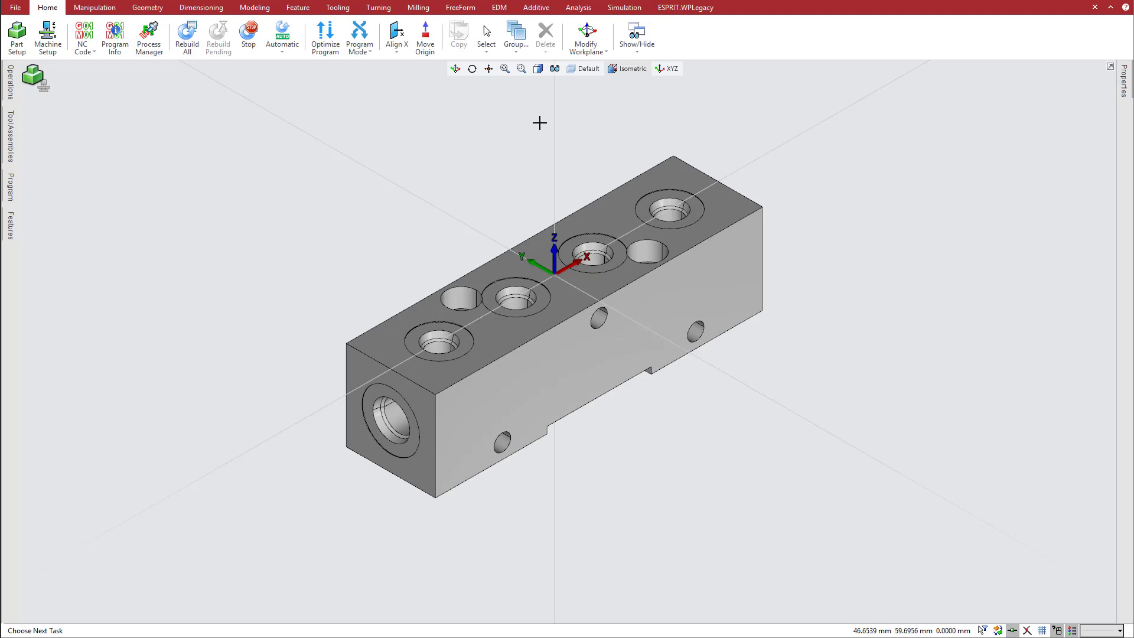
Modify the workplane by aligning its X axis to the long upper front edge of the block
left_click(587, 33)
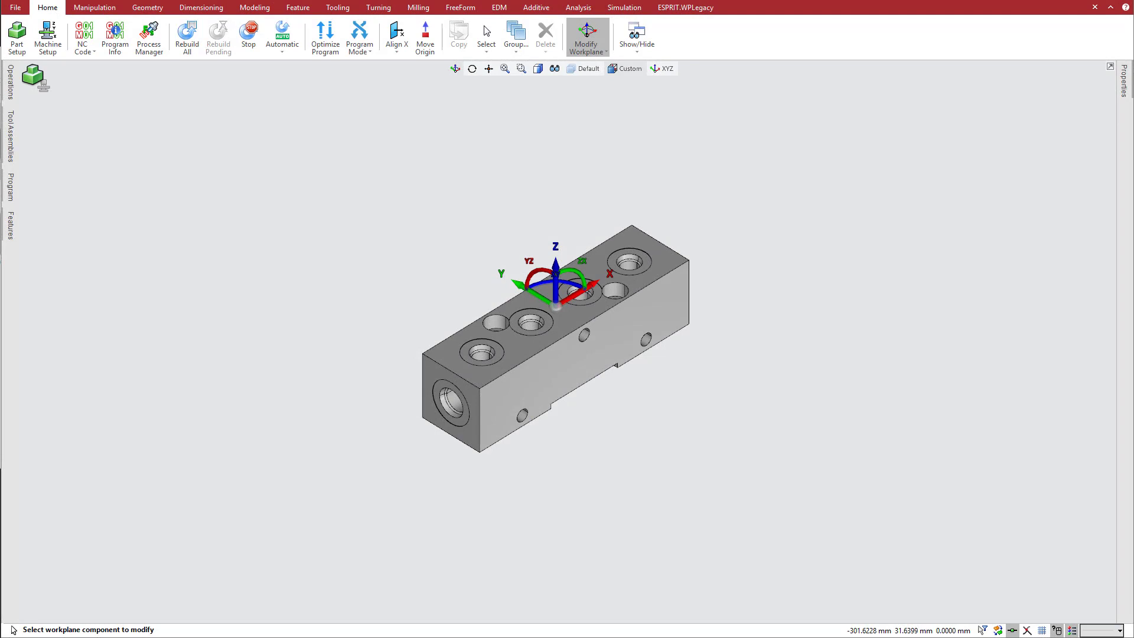
left_click(592, 284)
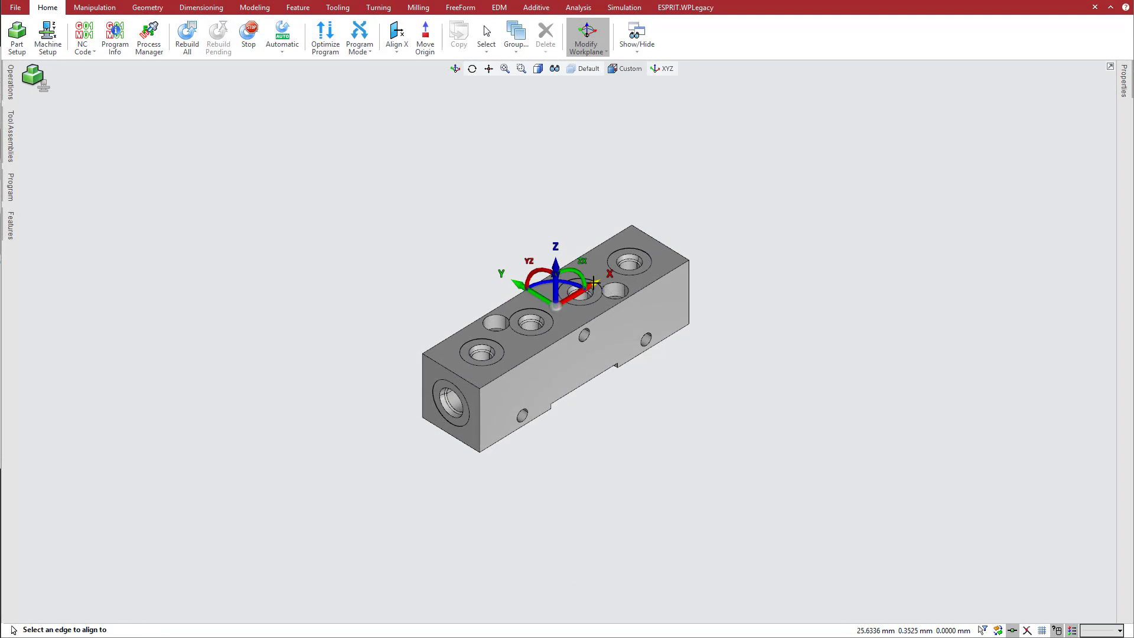
left_click(520, 363)
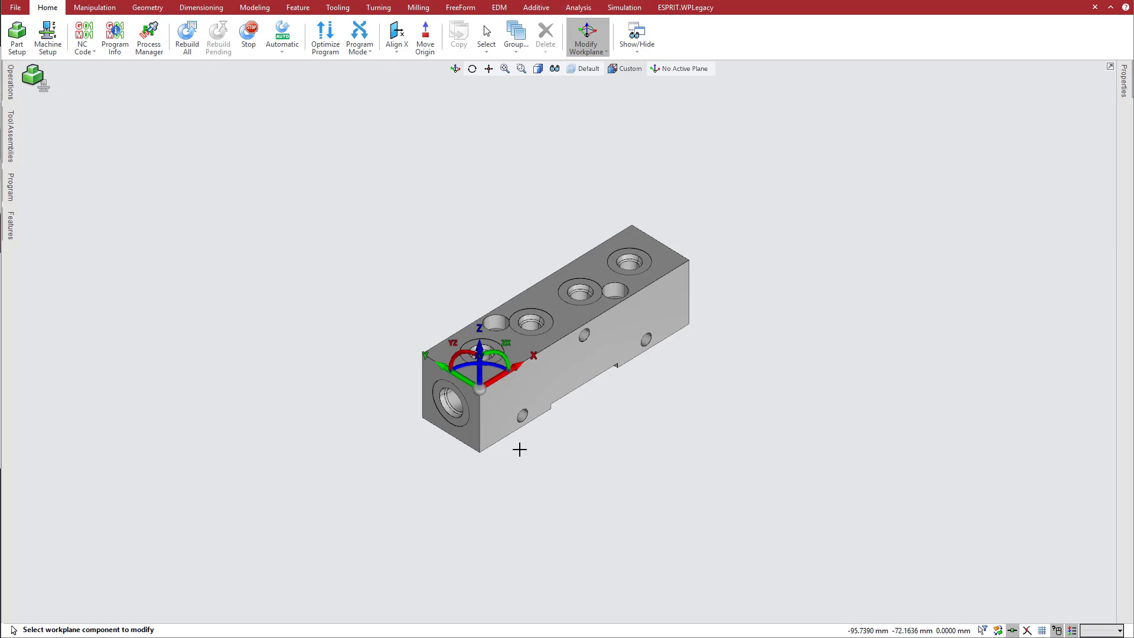
Translate the workplane 50 mm along its X axis, and shift it along X to line up with the front face's lowest hole
left_click(495, 379)
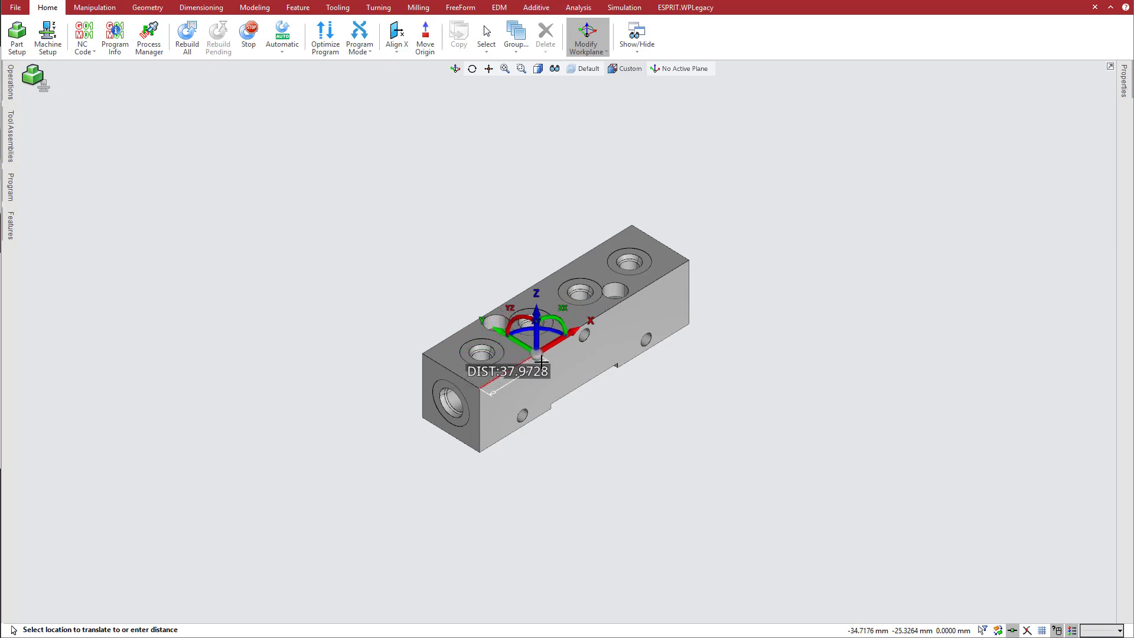
type("50")
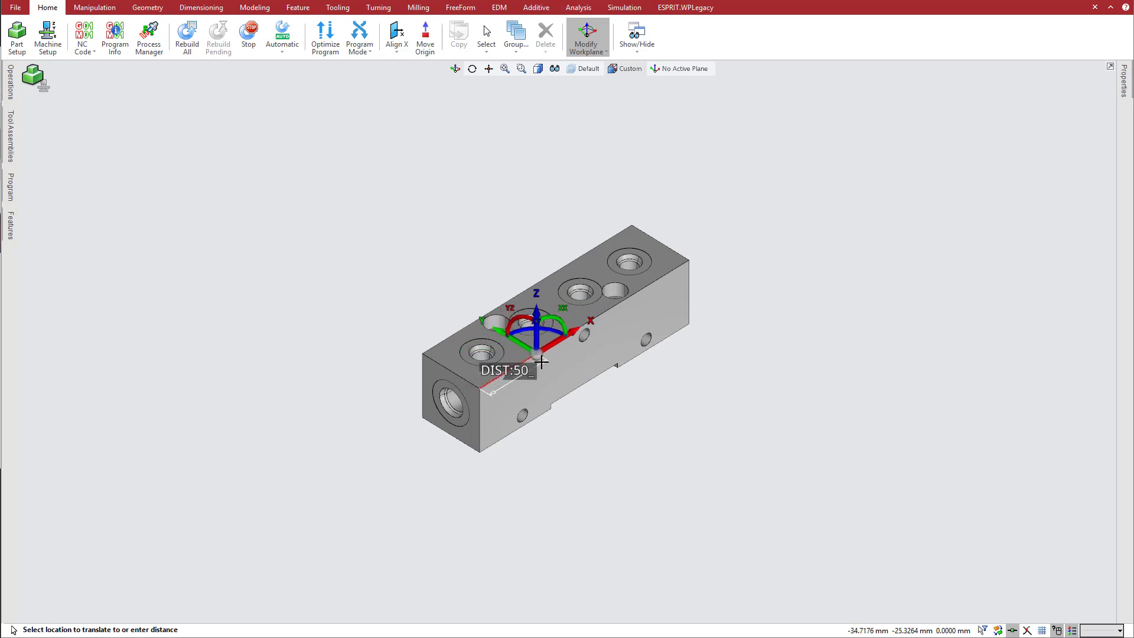
key("Return")
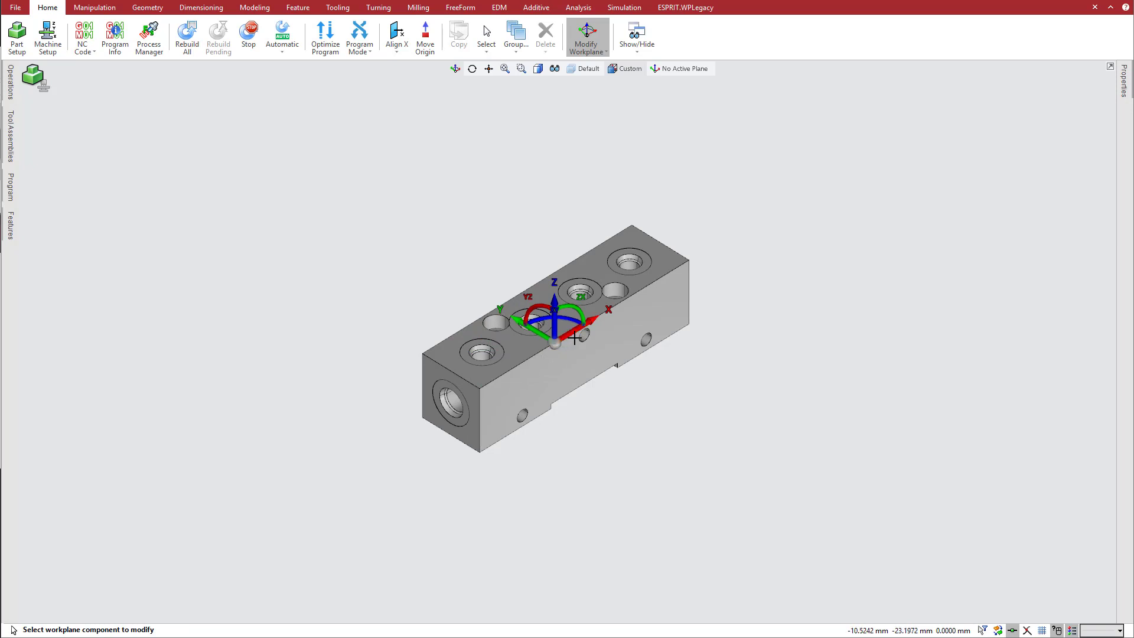
left_click(575, 338)
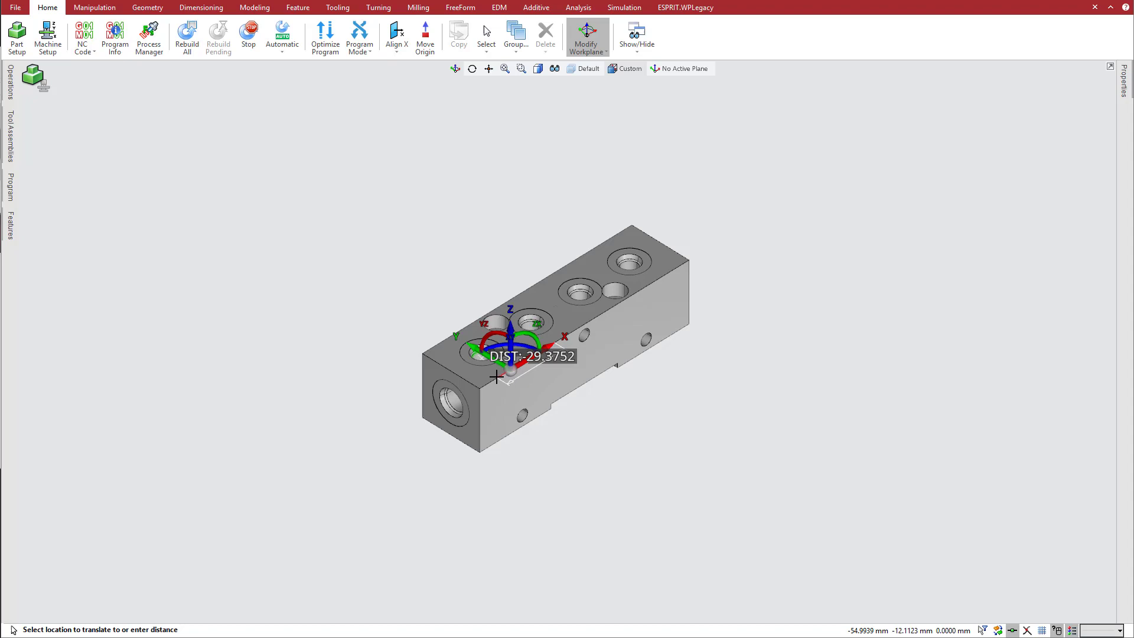
left_click(522, 417)
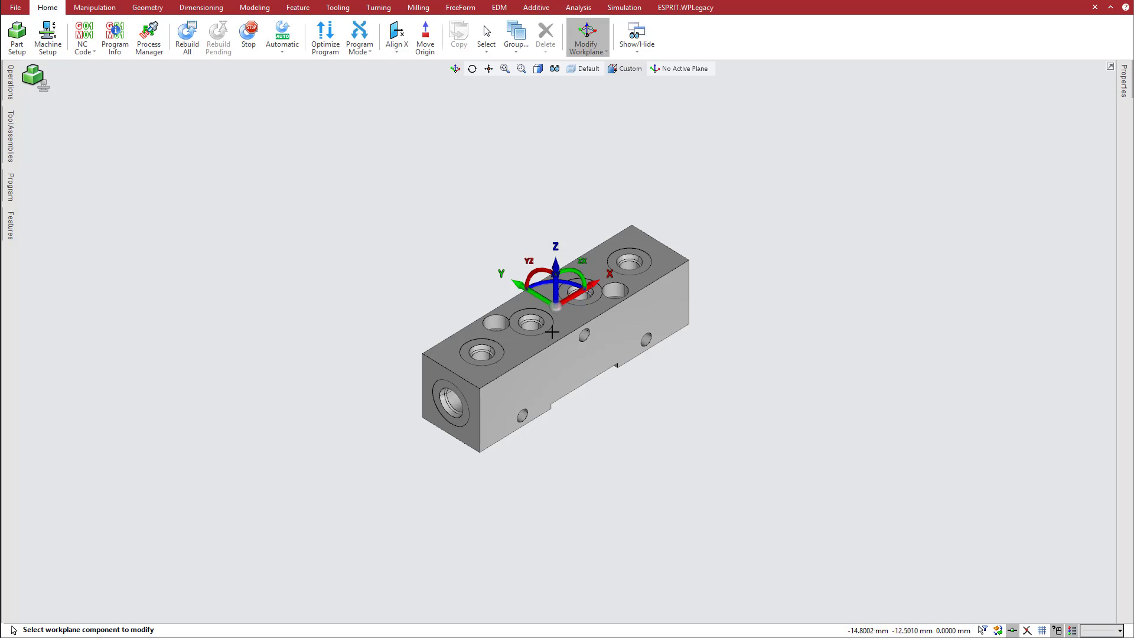
Try to move the workplane origin to the center of the front face's lowest hole
left_click(557, 308)
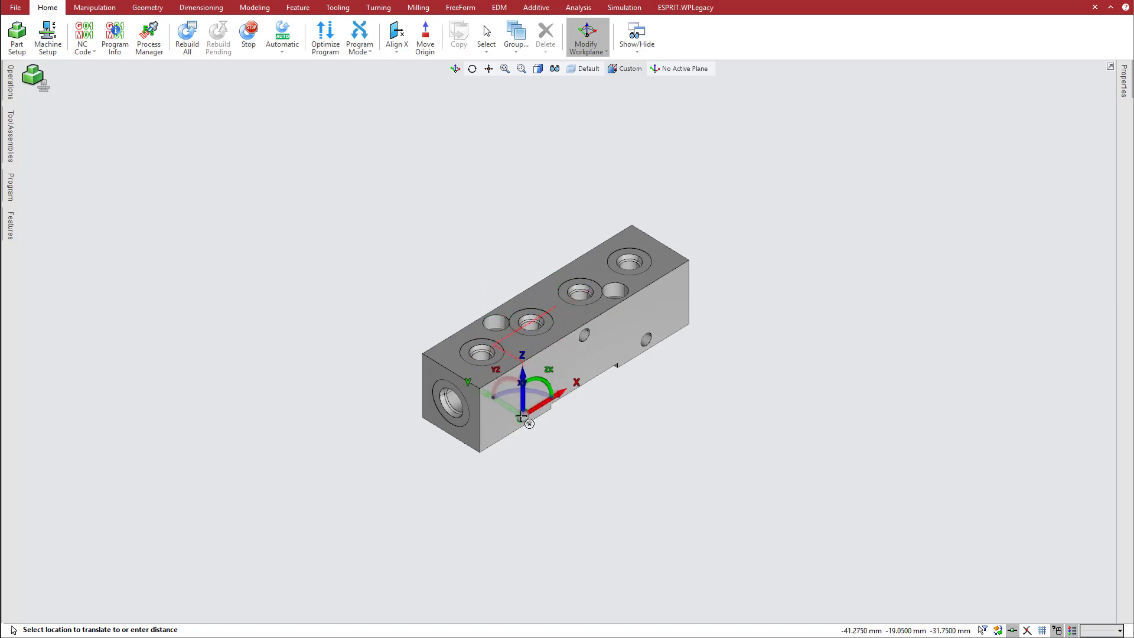
key("Escape")
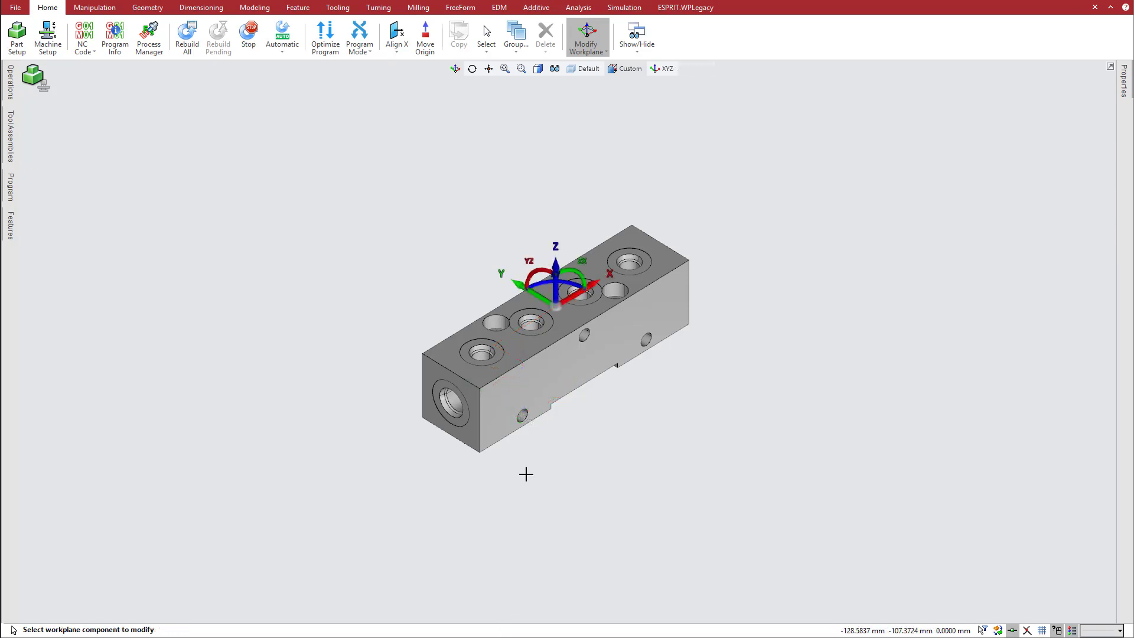
Align the workplane's YZ plane to the long front face of the block
left_click(541, 282)
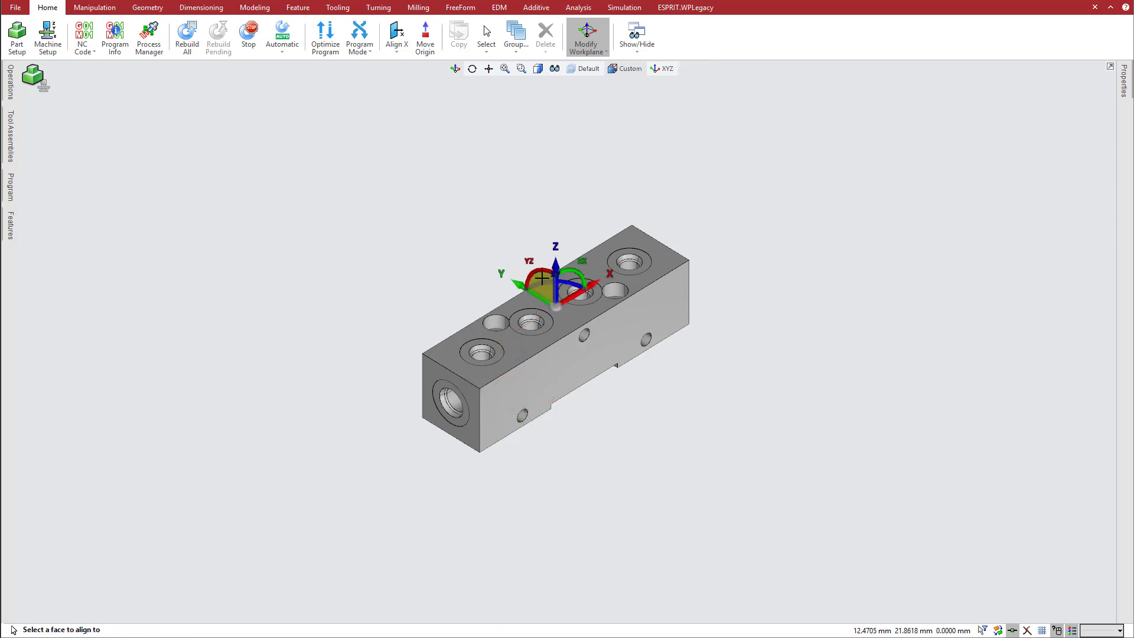
left_click(543, 374)
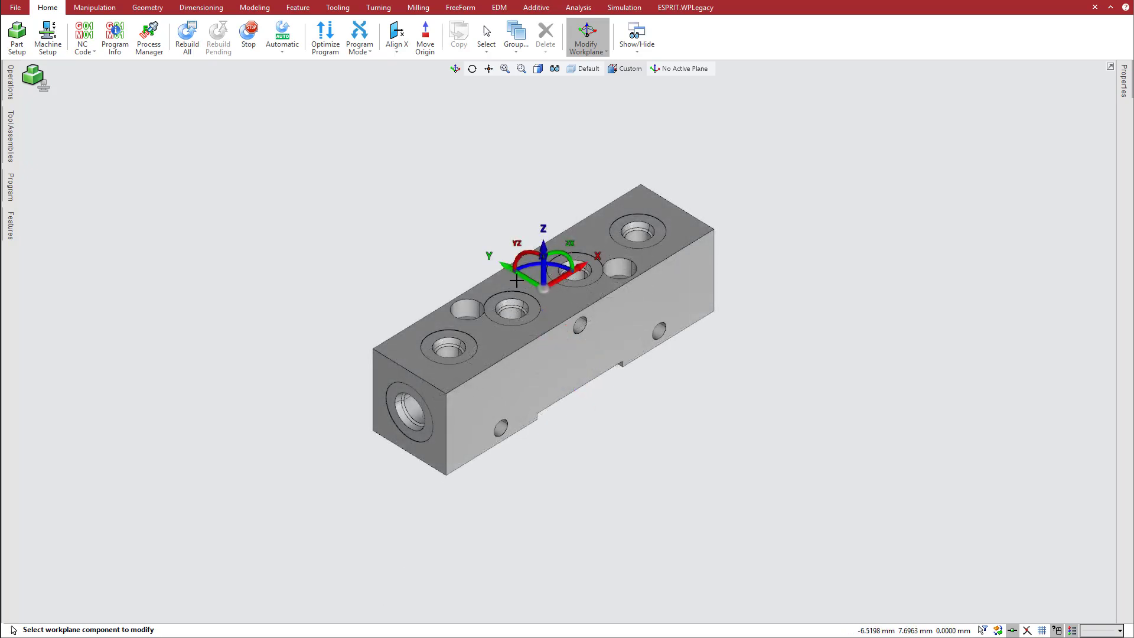
Rotate the workplane 45 degrees within its YZ plane
left_click(520, 254)
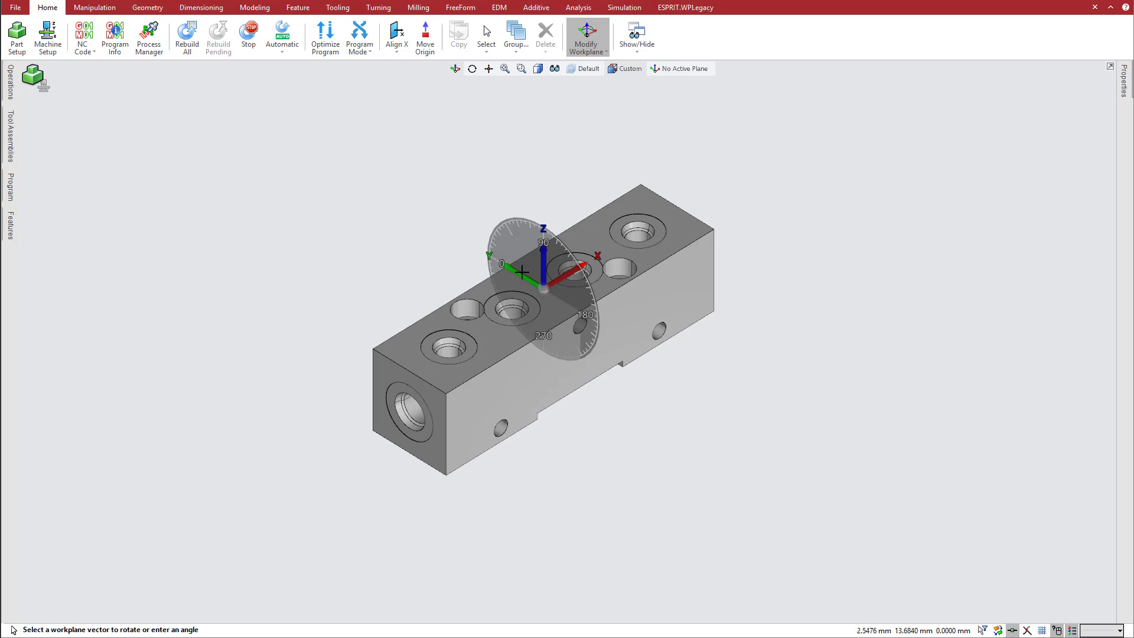
type("45")
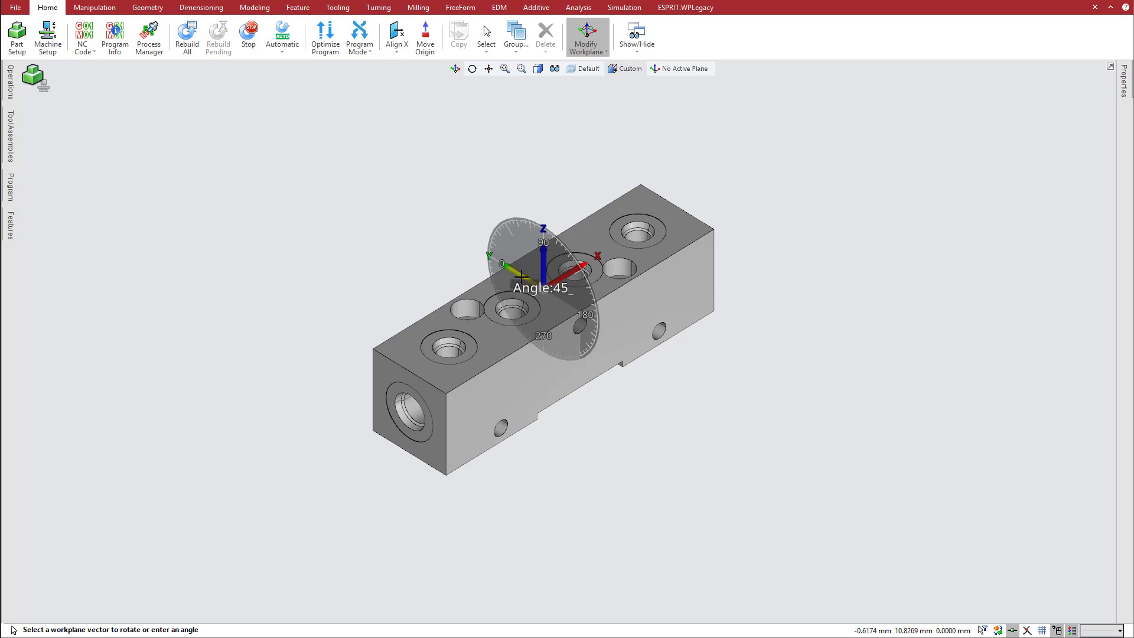
key("Return")
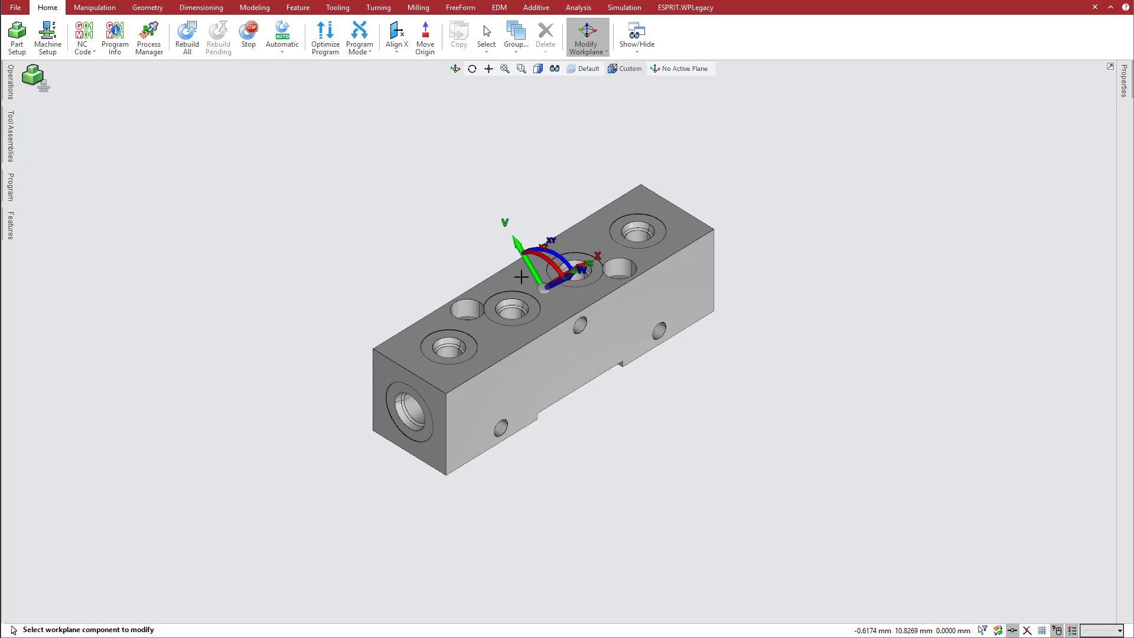
Rotate the workplane's V vector by 90 degrees within its YZ plane
left_click(546, 258)
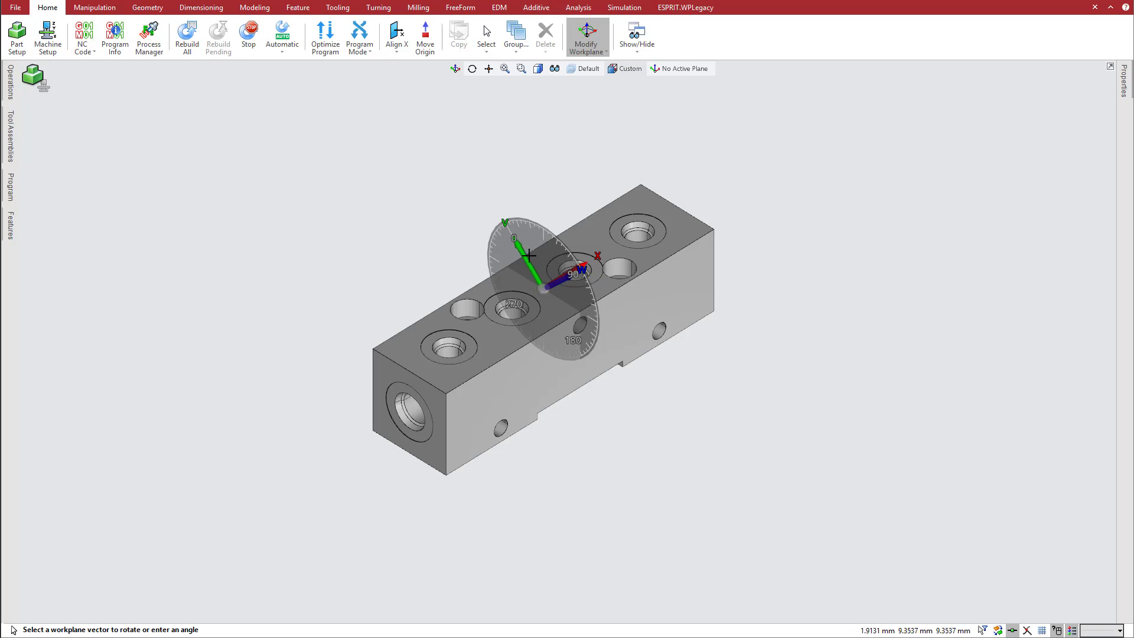
left_click(525, 253)
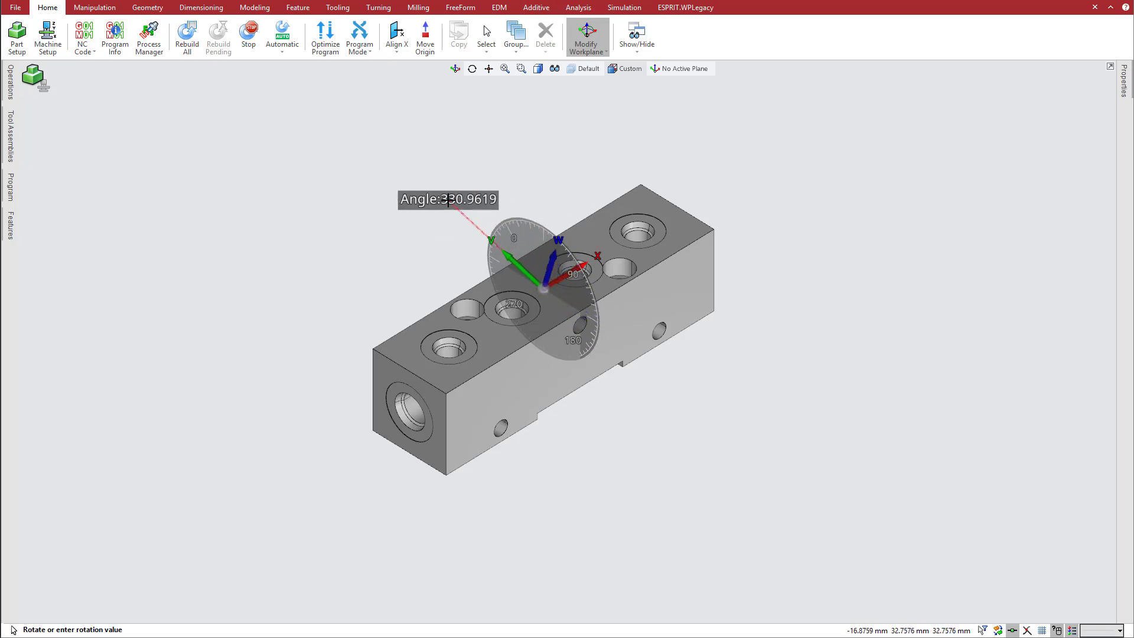
type("90")
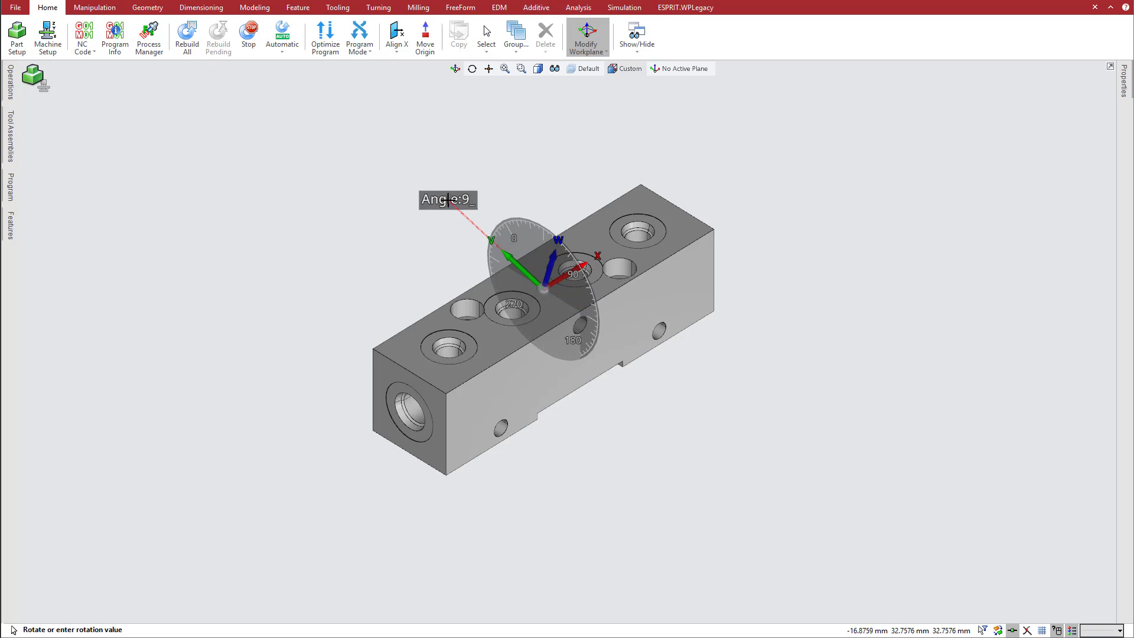
key("Return")
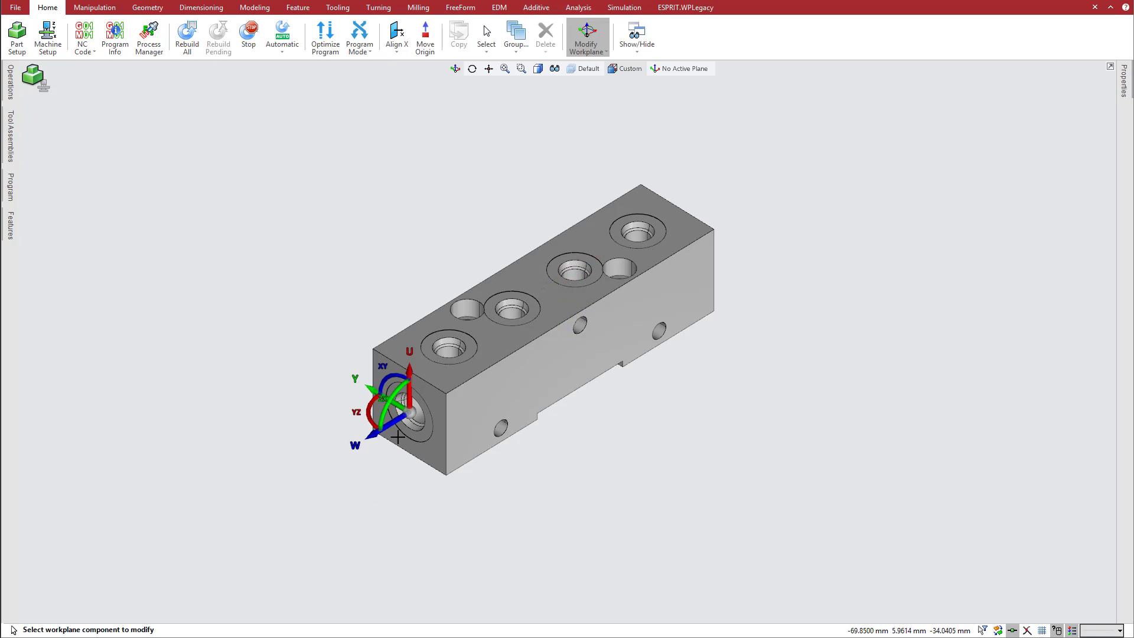
Save the modified workplane at the block's end-face hole as a new workplane
left_click(686, 69)
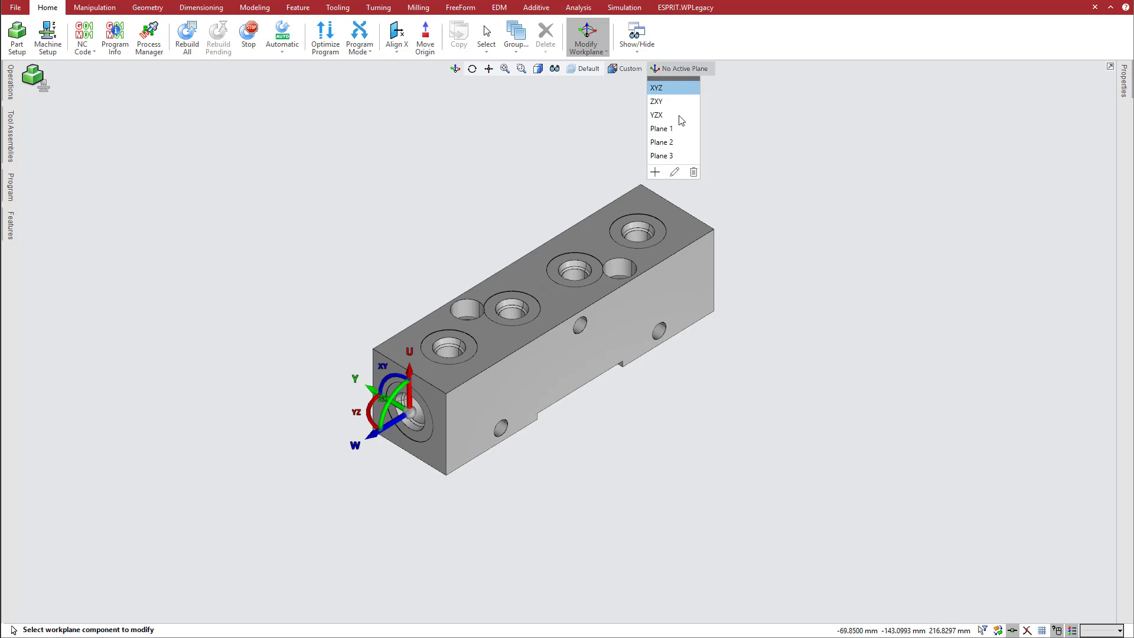
left_click(656, 172)
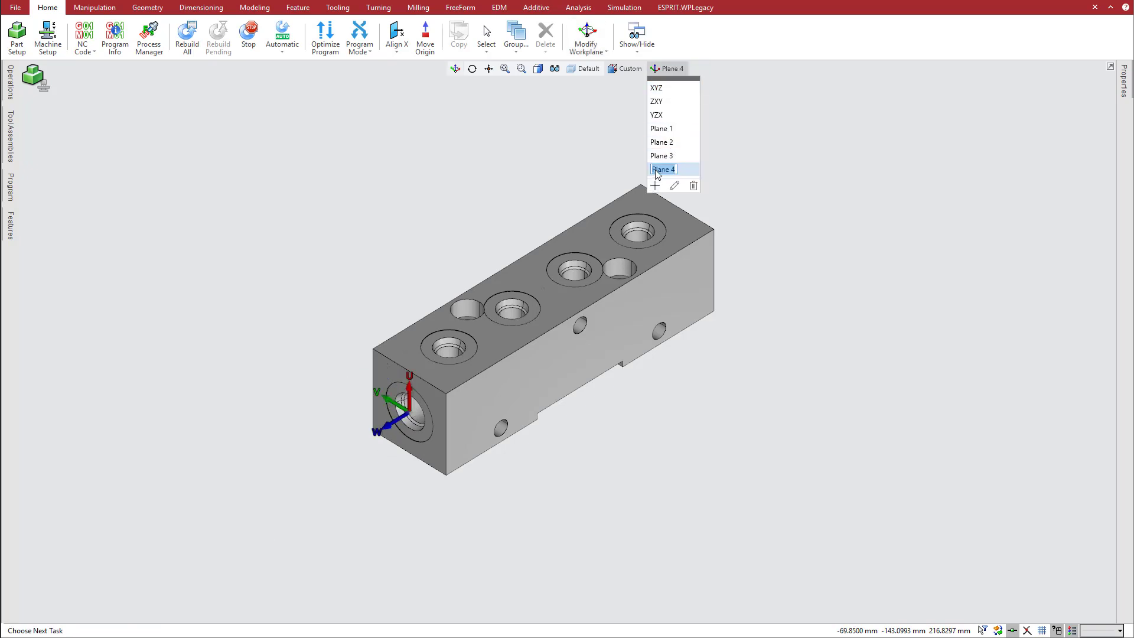
left_click(530, 167)
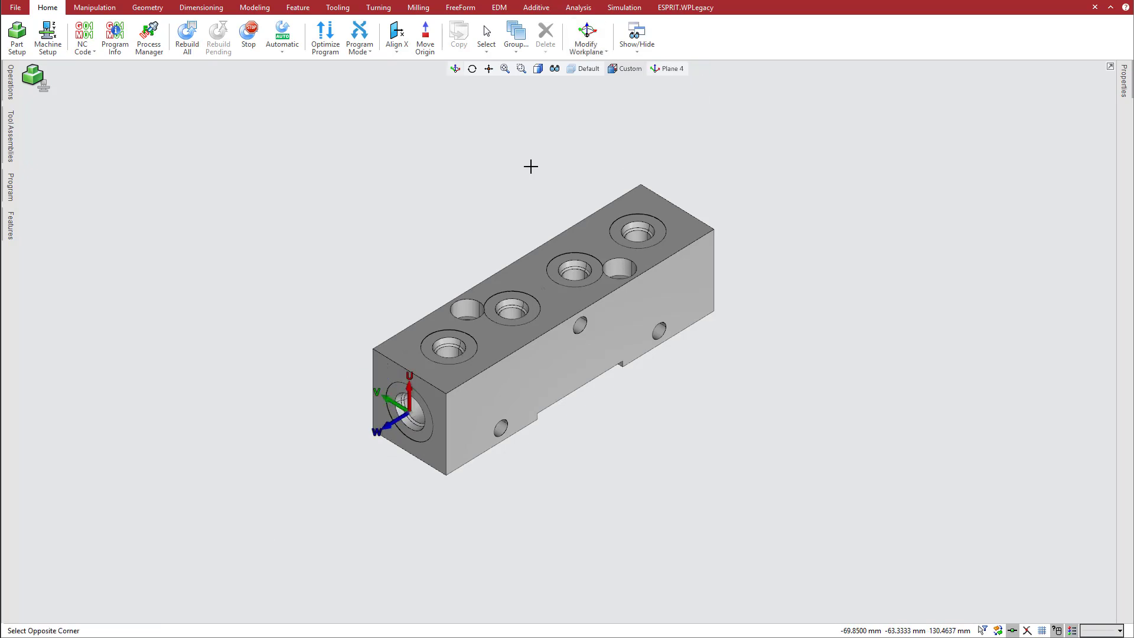
Modify the workplane so its origin sits at the block's upper front corner, and rename Plane 4 as "new"
left_click(590, 32)
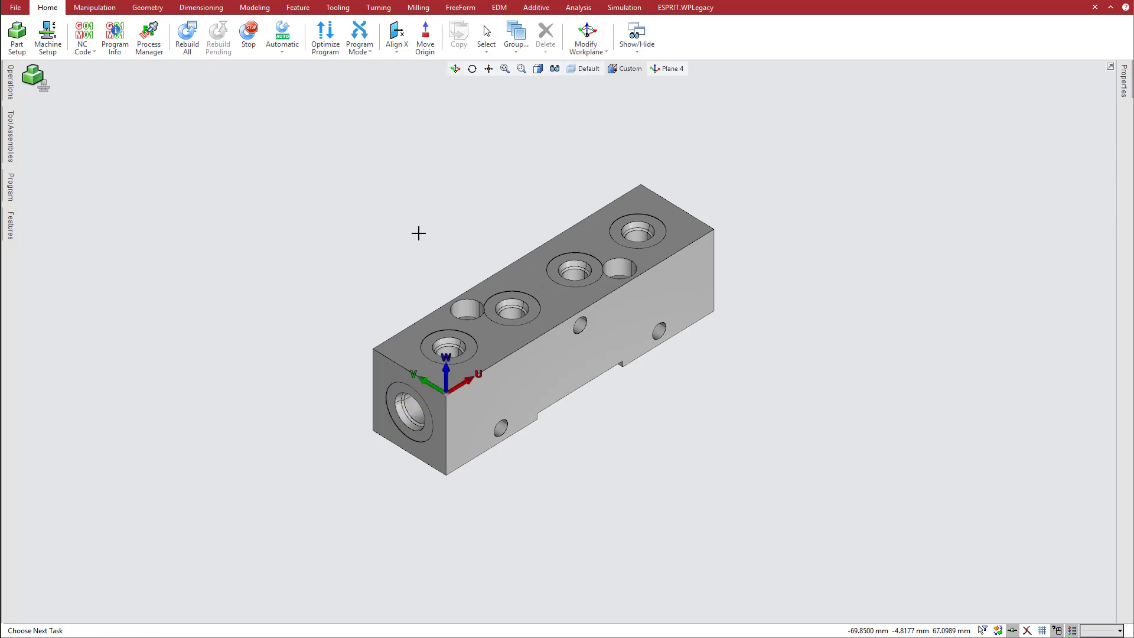
left_click(669, 69)
left_click(655, 171)
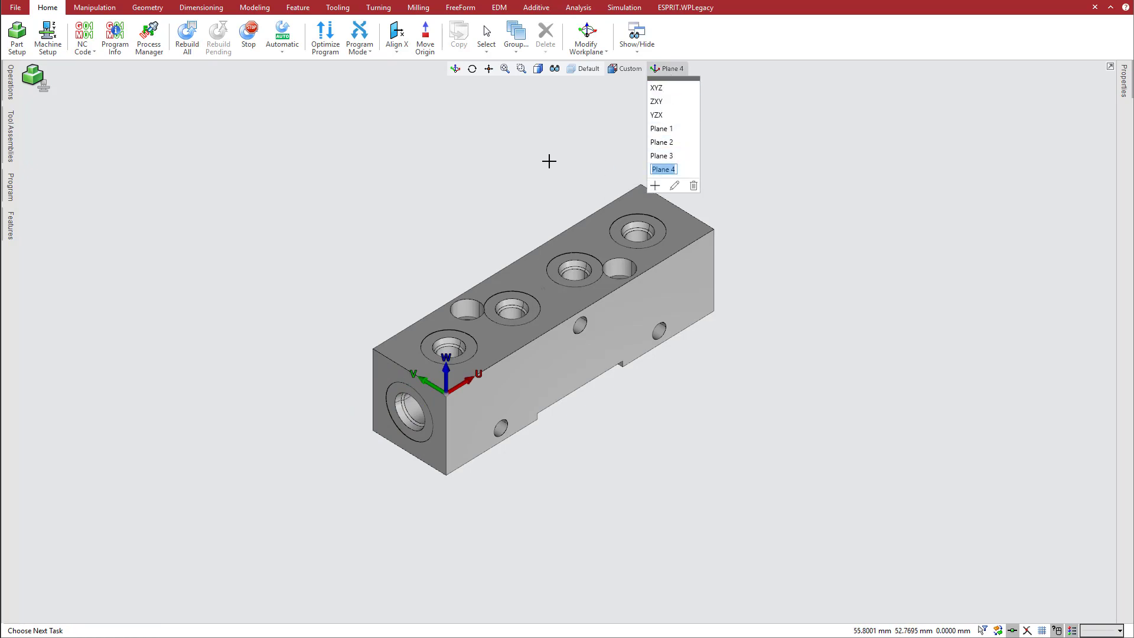
type("new")
key("Return")
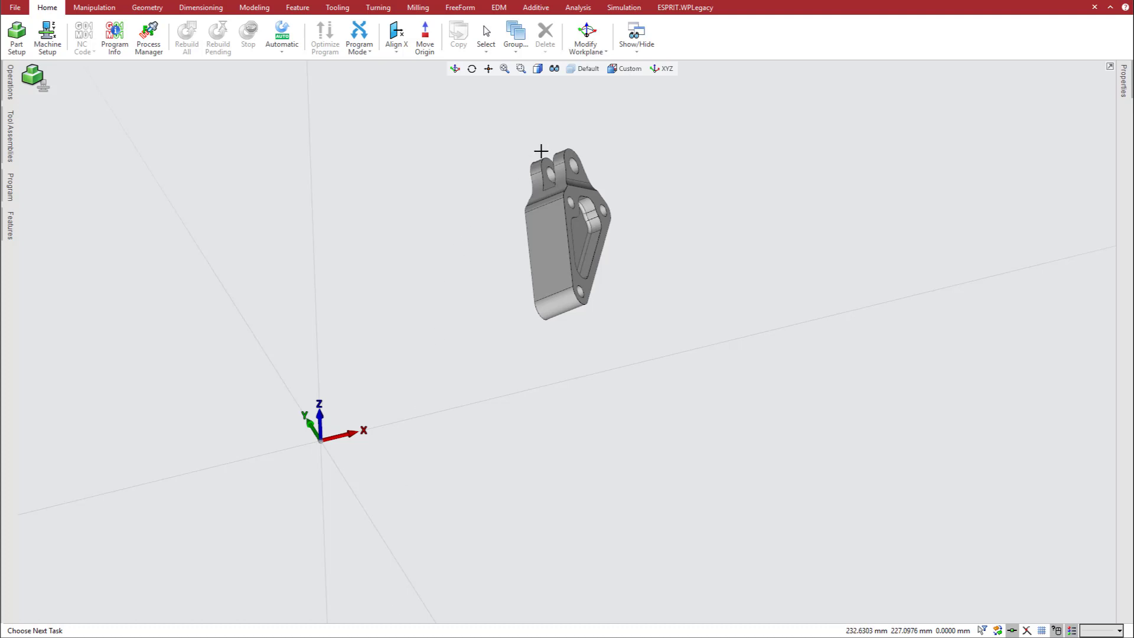
Modify the workplane by aligning its XY plane to the bracket's flat face around the pocket
left_click(588, 31)
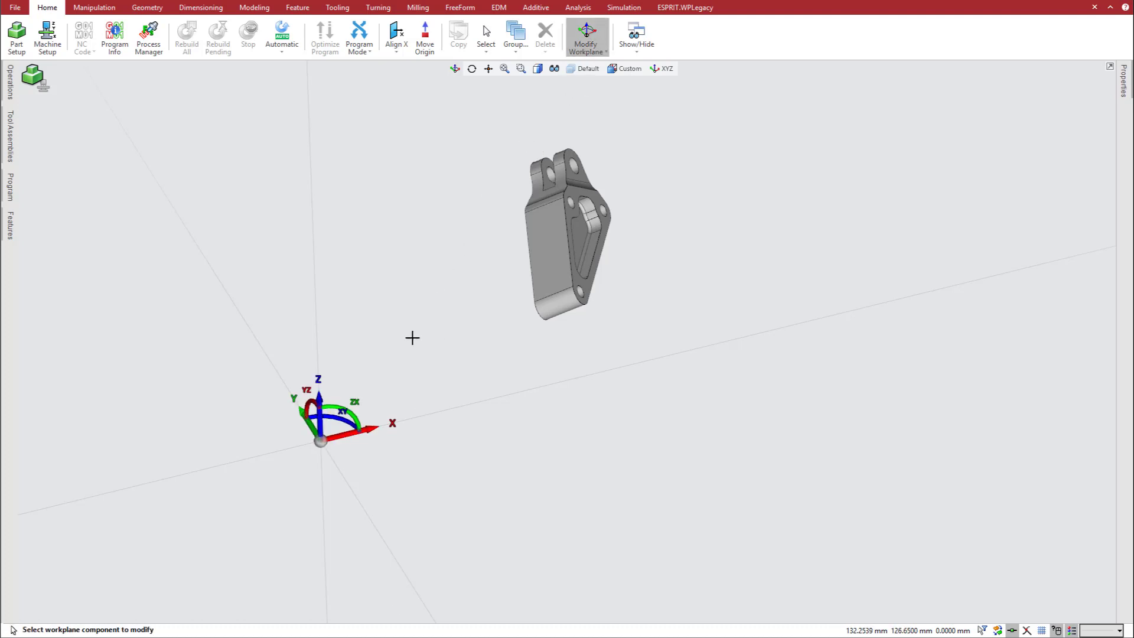
left_click(336, 429)
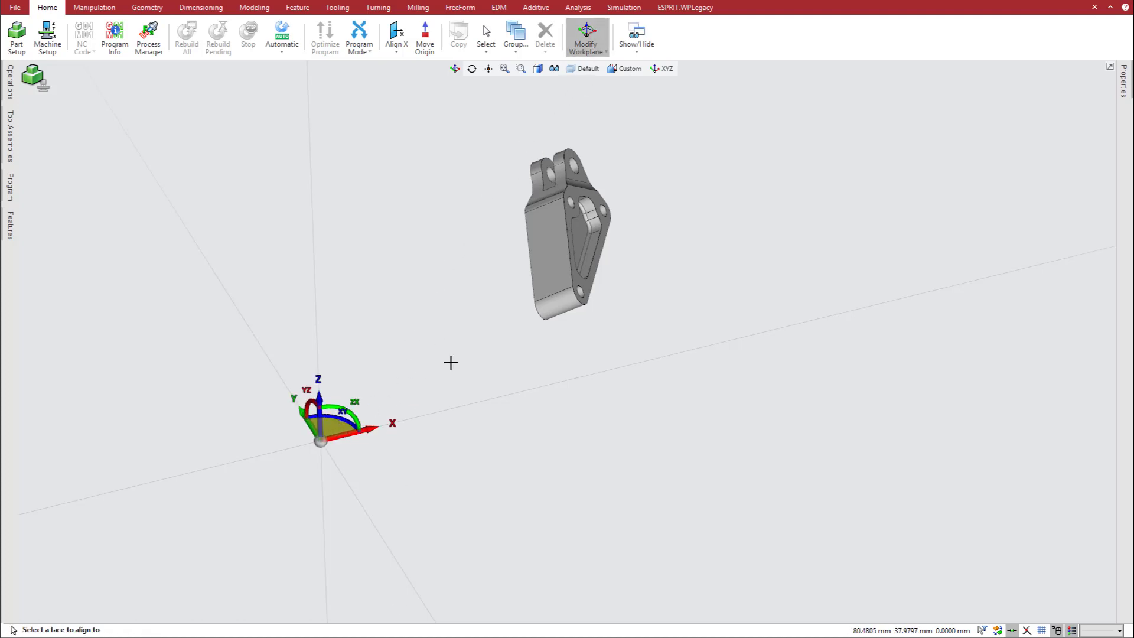
left_click(583, 283)
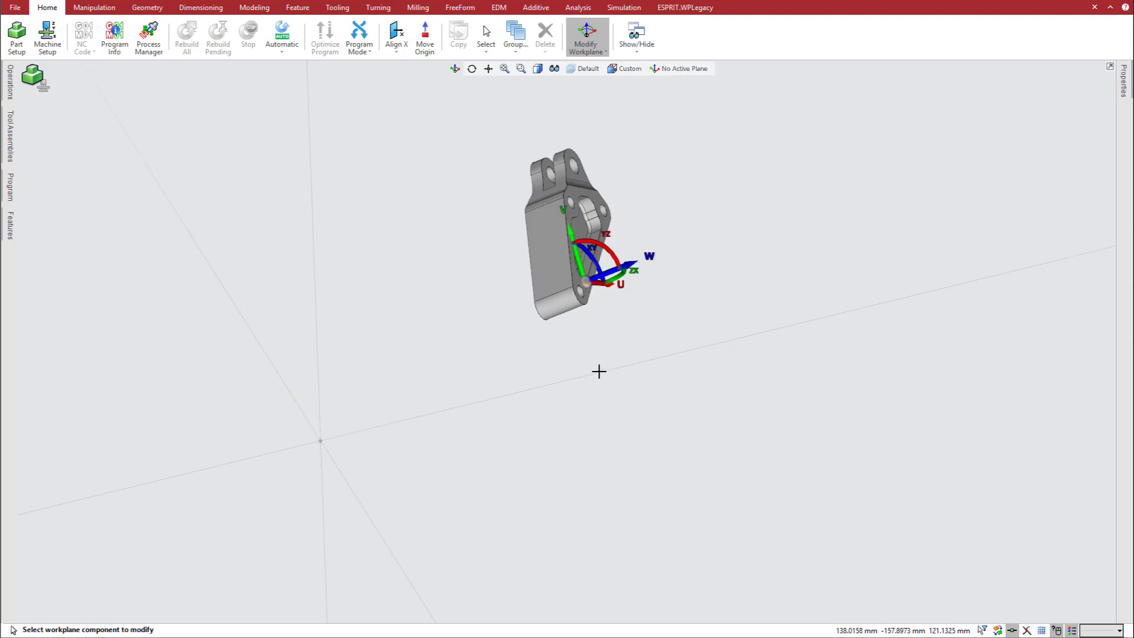
Align the workplane's U axis to the bracket's long side edge and move its origin to the center of the hole at the narrow end
middle_click_drag(621, 350, 569, 327)
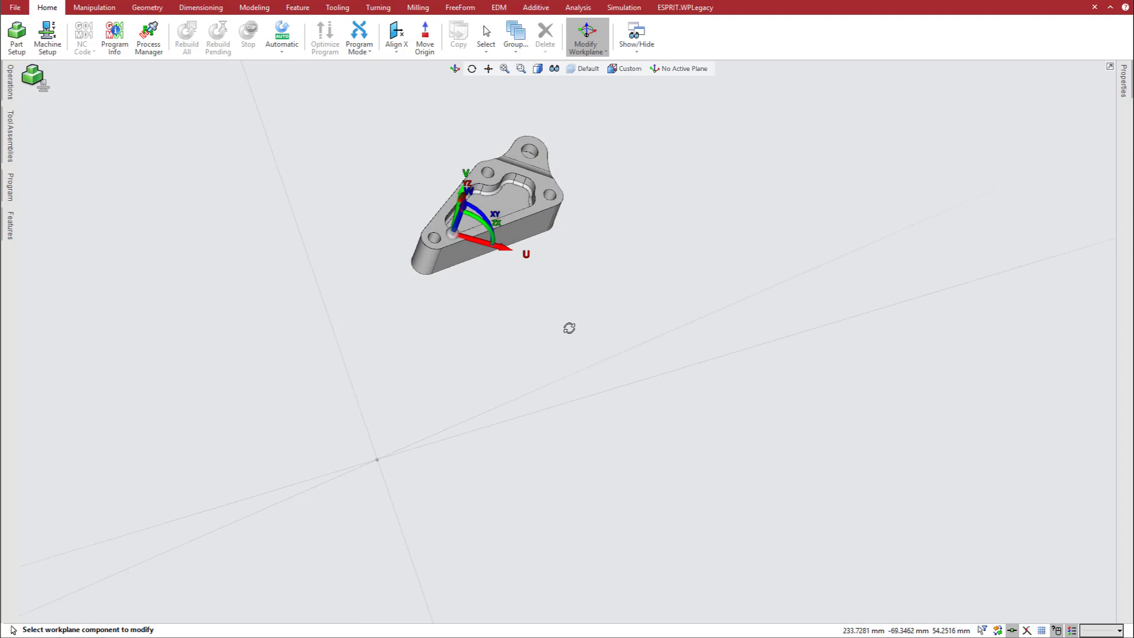
left_click(505, 247)
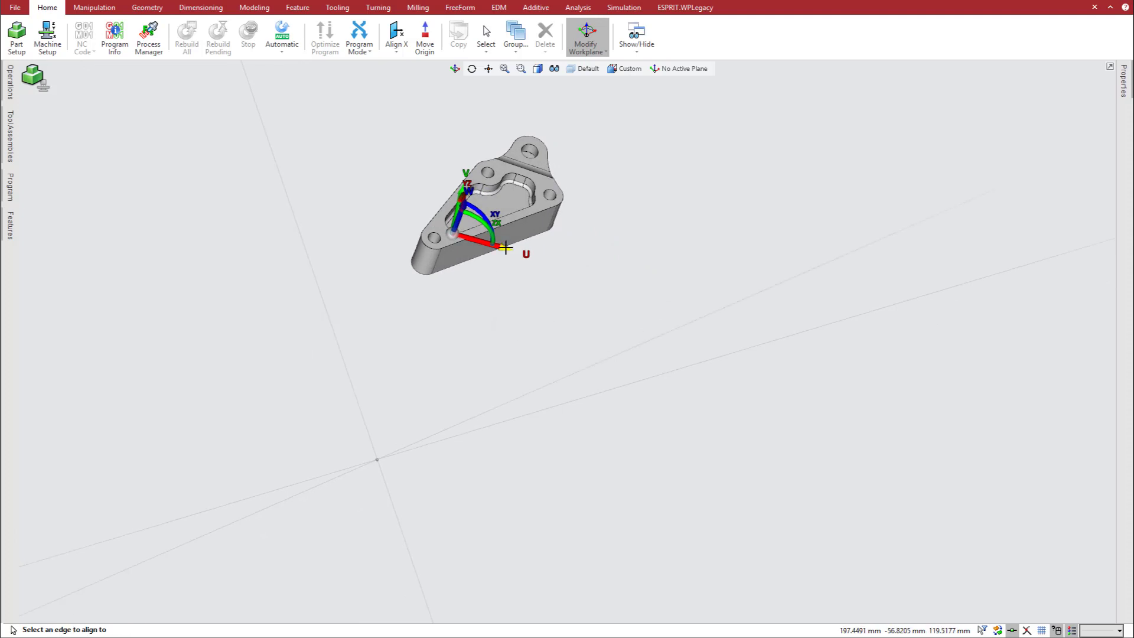
left_click(455, 244)
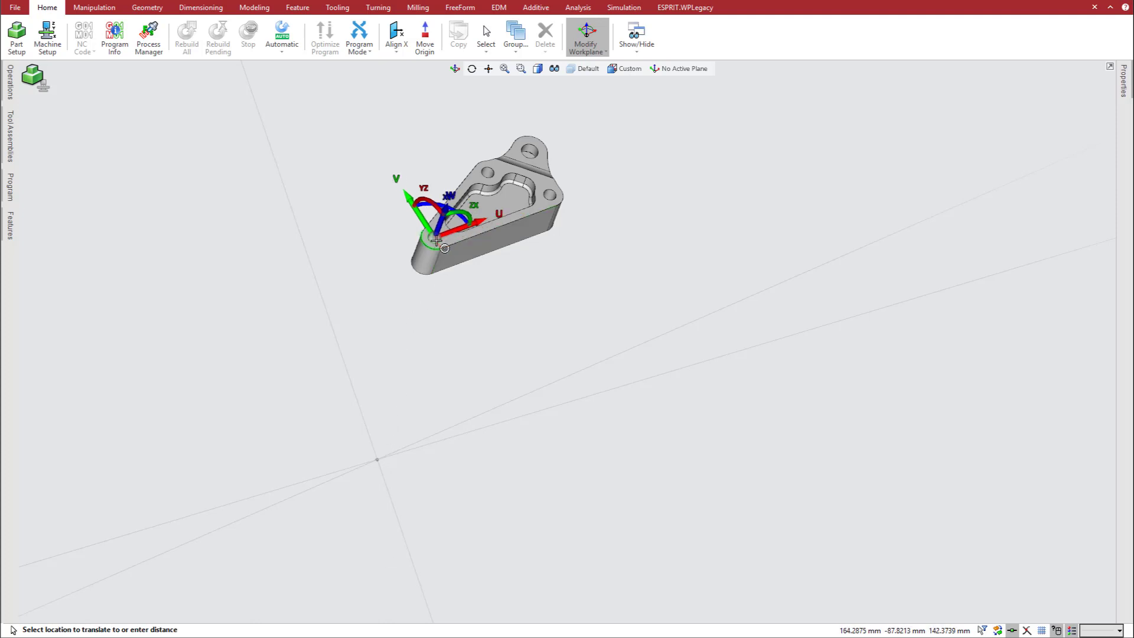
left_click(434, 238)
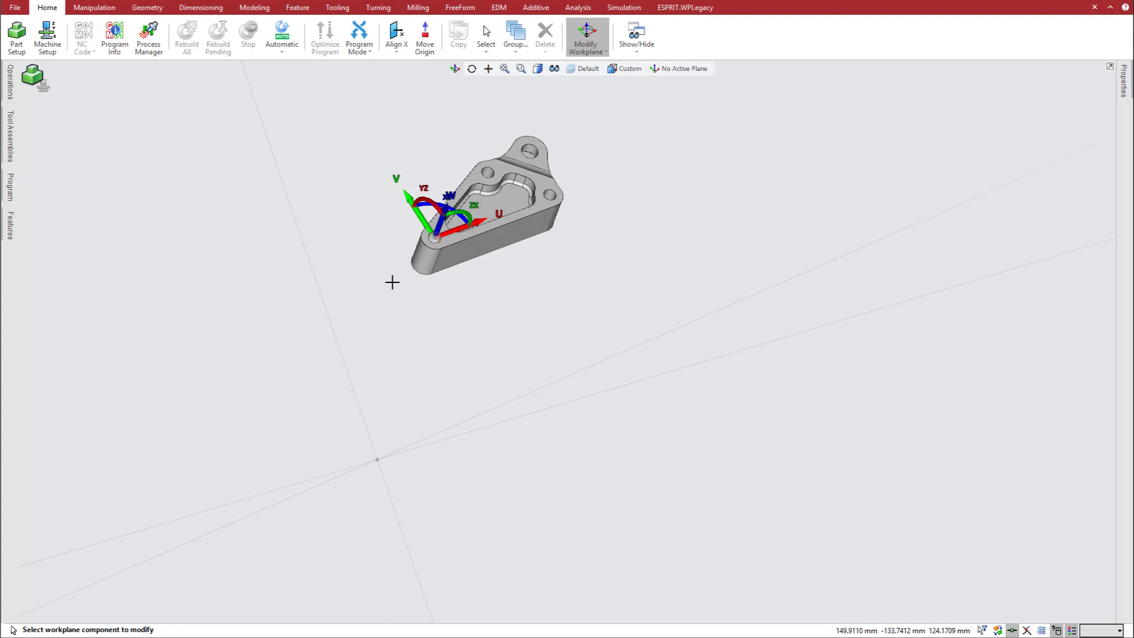
key("Escape")
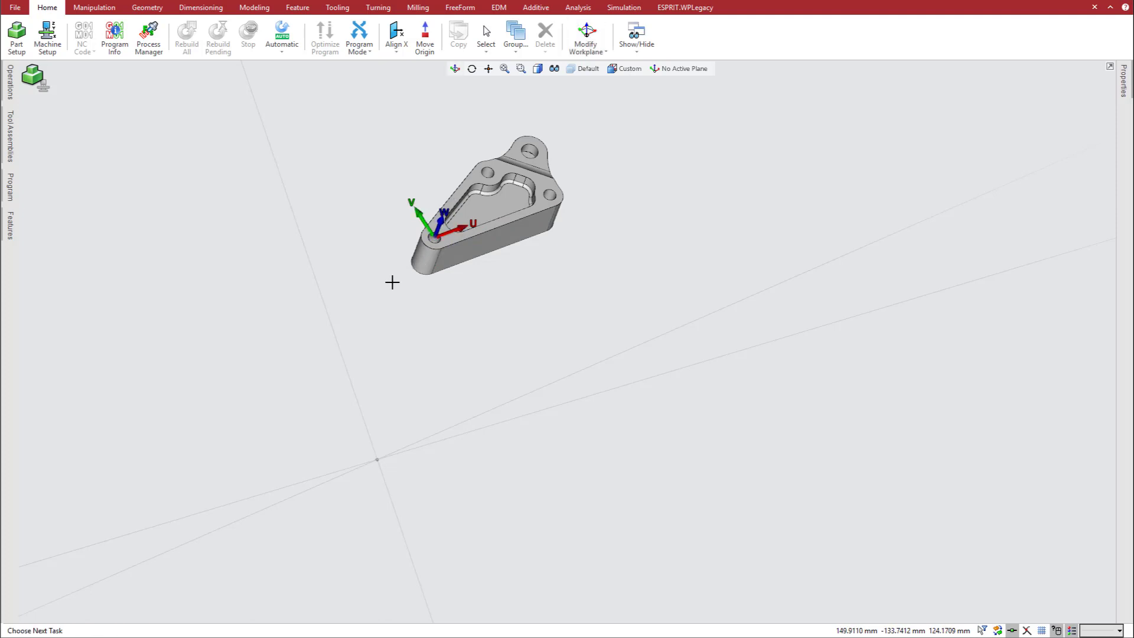
Save the modified workplane at the bracket's narrow-end hole as a new workplane named "New Plane" and make it active
left_click(688, 71)
left_click(655, 129)
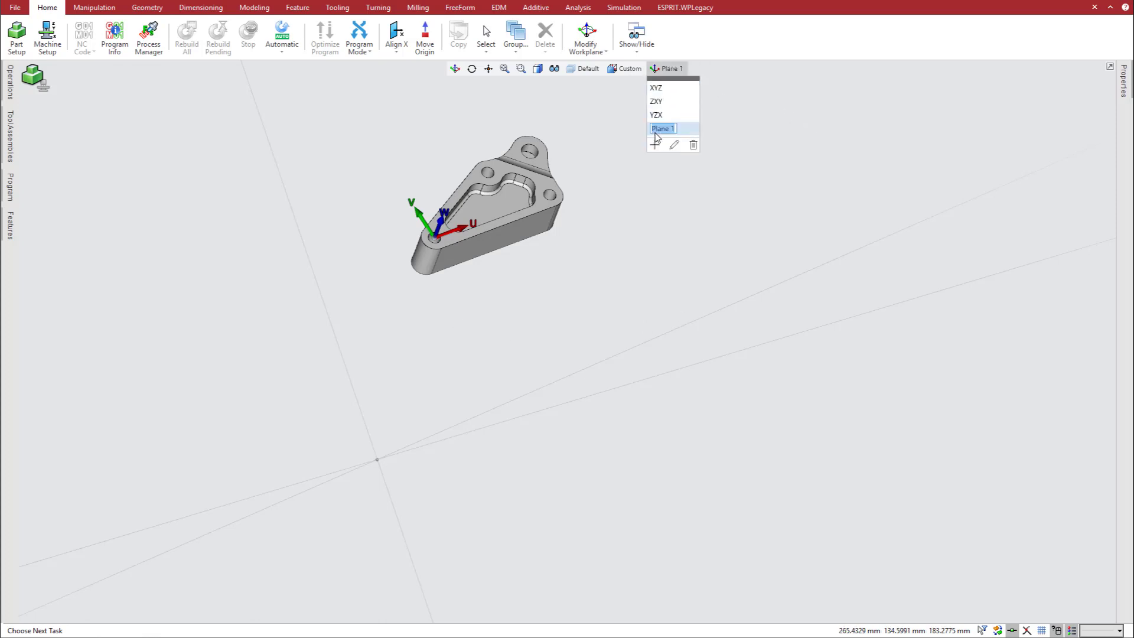
type("New Plane")
key("Return")
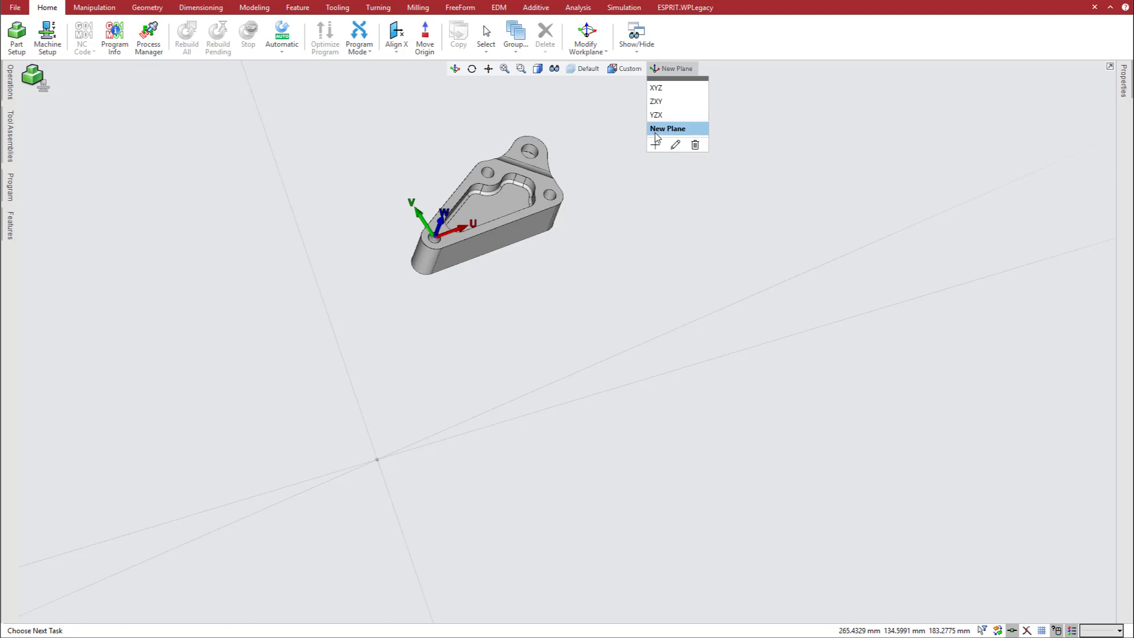
left_click(656, 130)
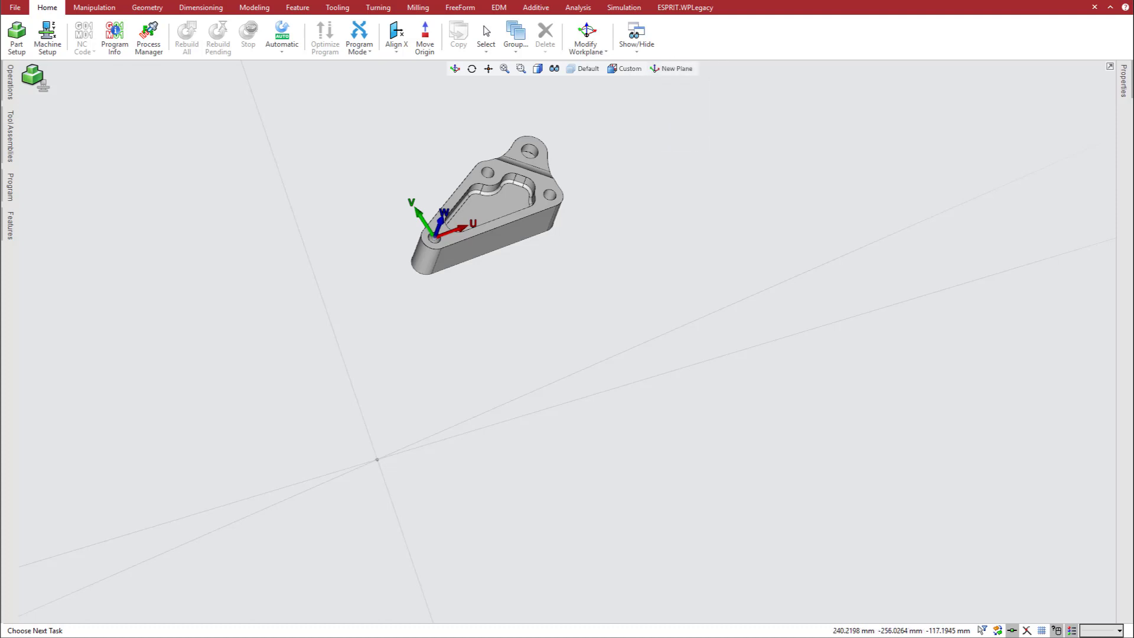
Move the bracket with an Align Plane transformation, using the XYZ plane from the list as the destination
left_click(479, 243)
right_click(479, 242)
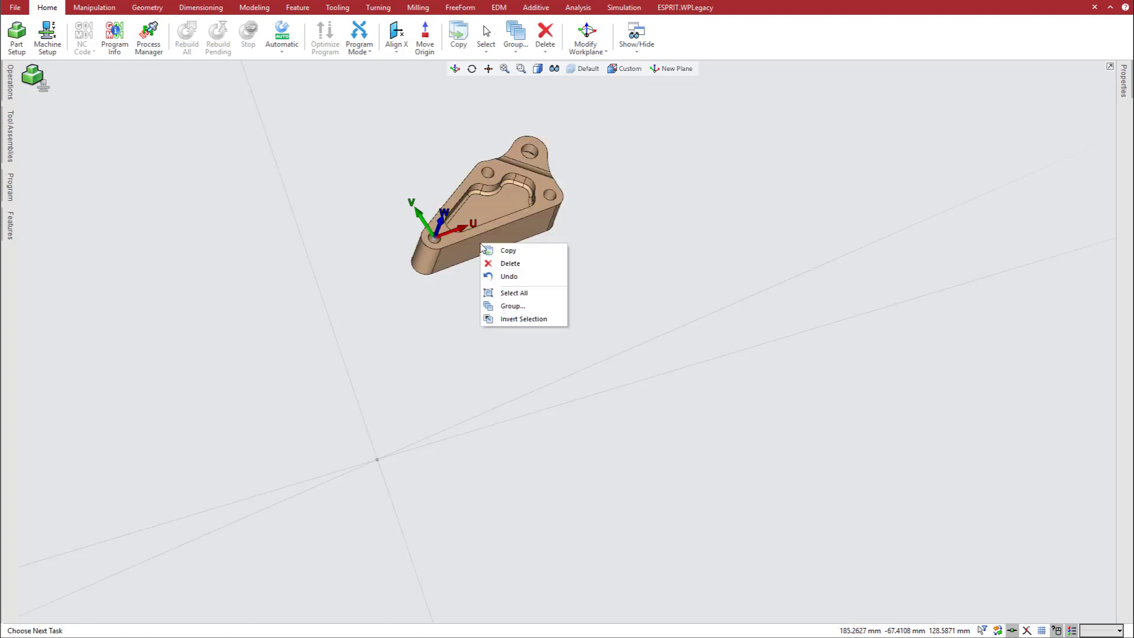
left_click(507, 251)
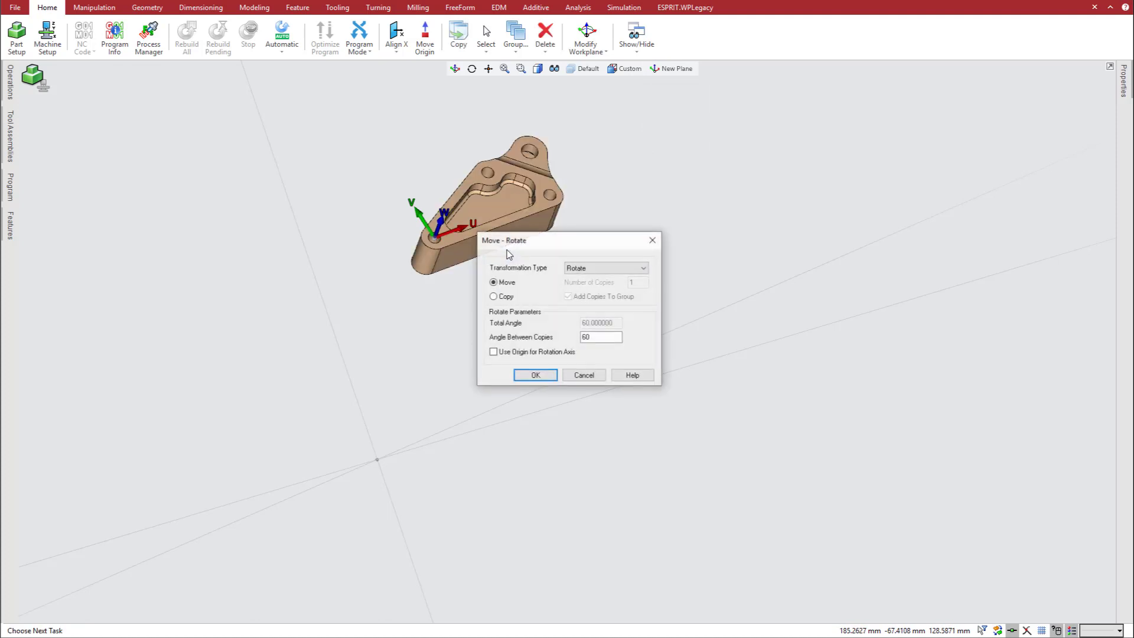
left_click(590, 268)
left_click(594, 282)
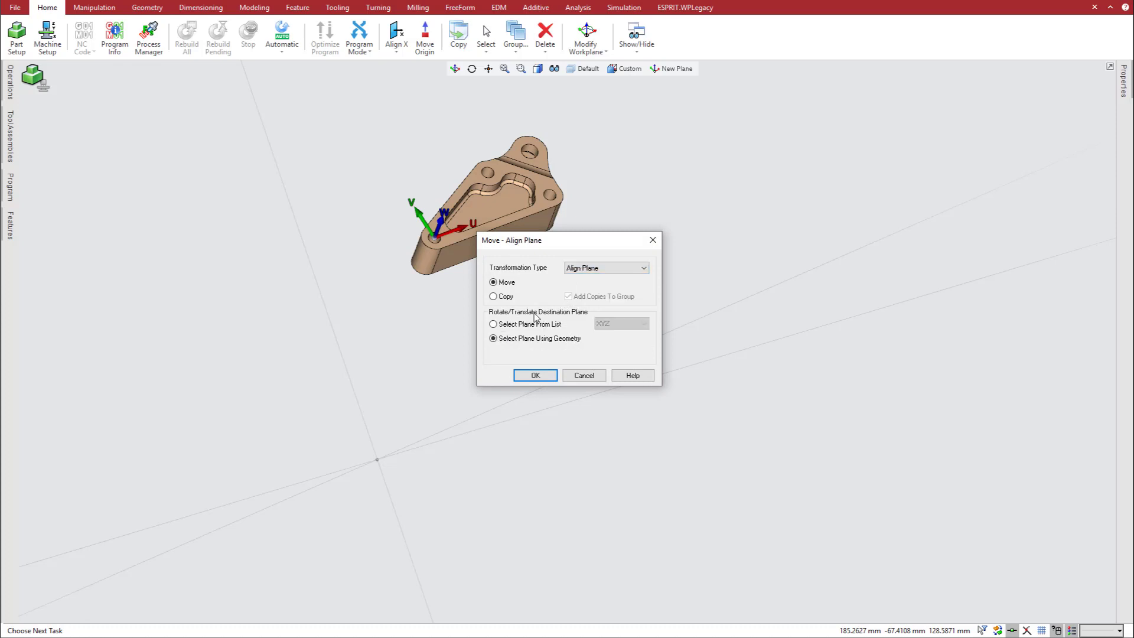
left_click(514, 325)
left_click(535, 376)
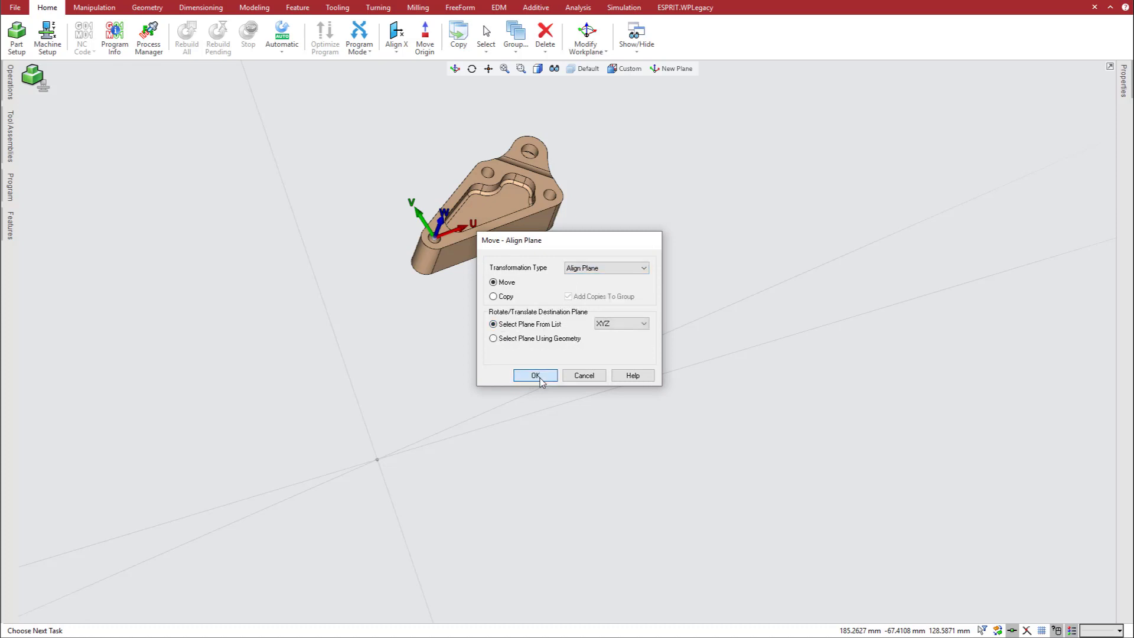
middle_click_drag(524, 357, 570, 398)
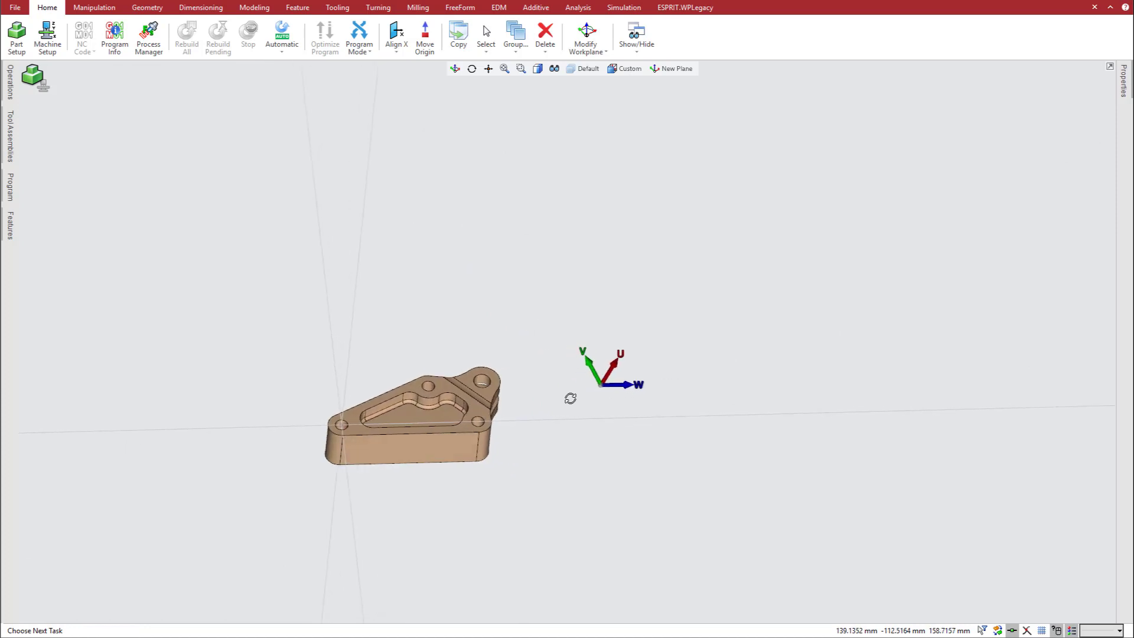